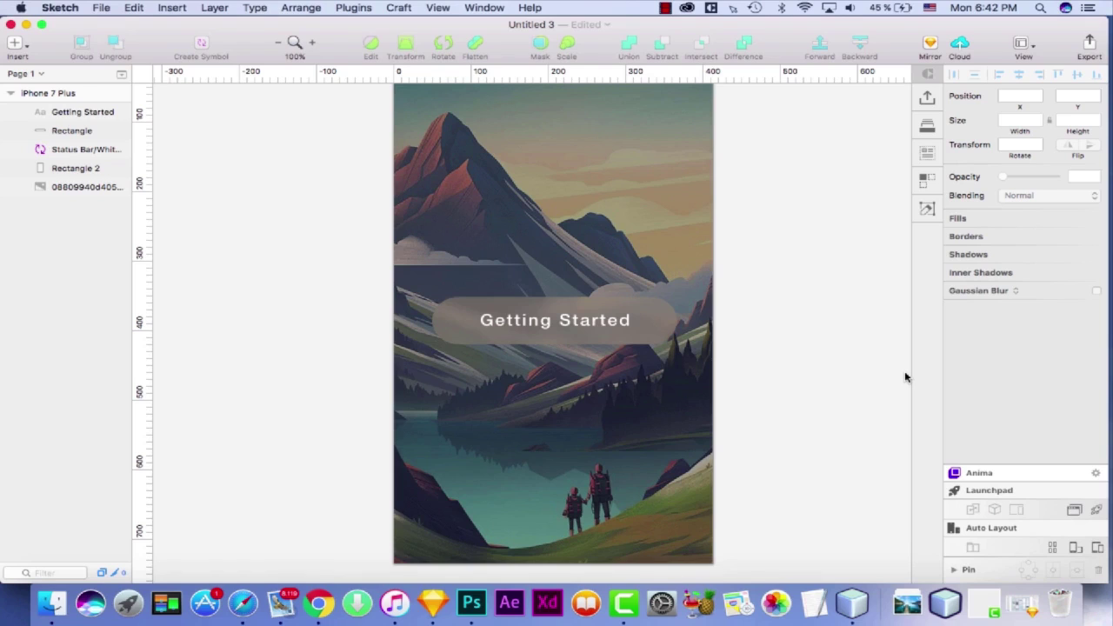
Step: Select the button's Rectangle layer to inspect its 47% light fill, no border and 8px background blur
left_click(650, 317)
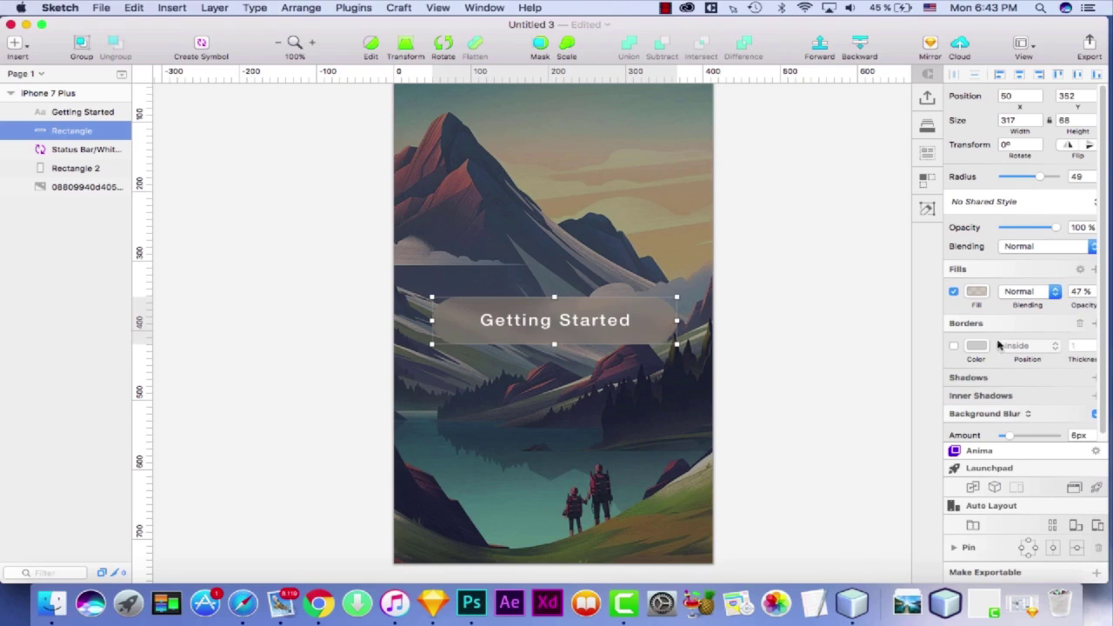
Step: Delete the old translucent button rectangle, leaving the Getting Started text
left_click(696, 352)
left_click(668, 331)
key("BackSpace")
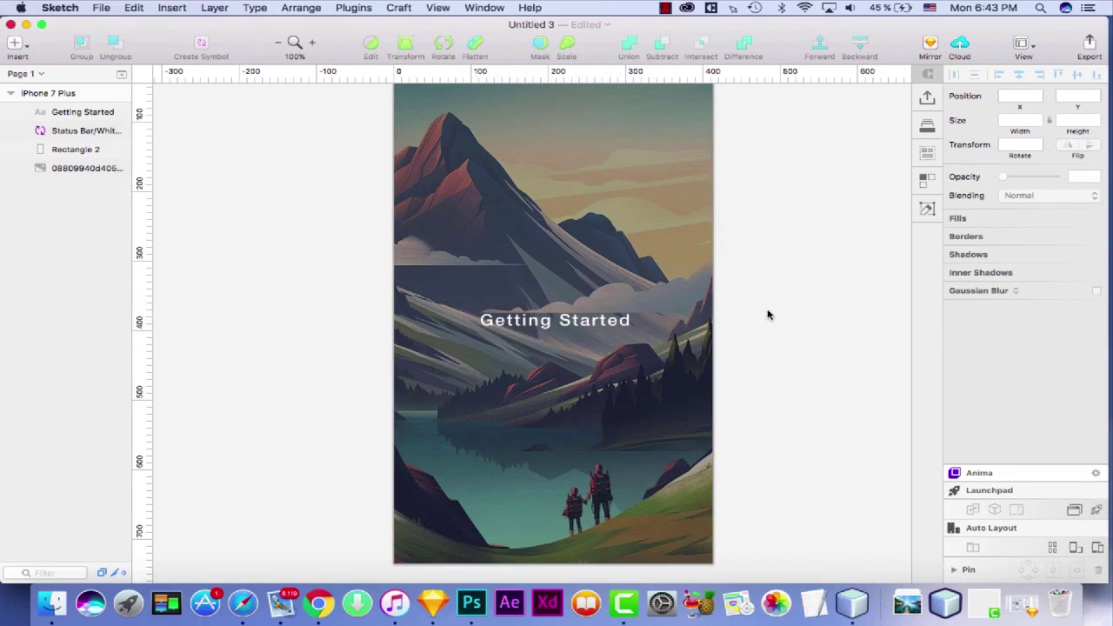
scroll(753, 310, "up", 2)
scroll(745, 310, "down", 1)
left_click(534, 350)
left_click(534, 338)
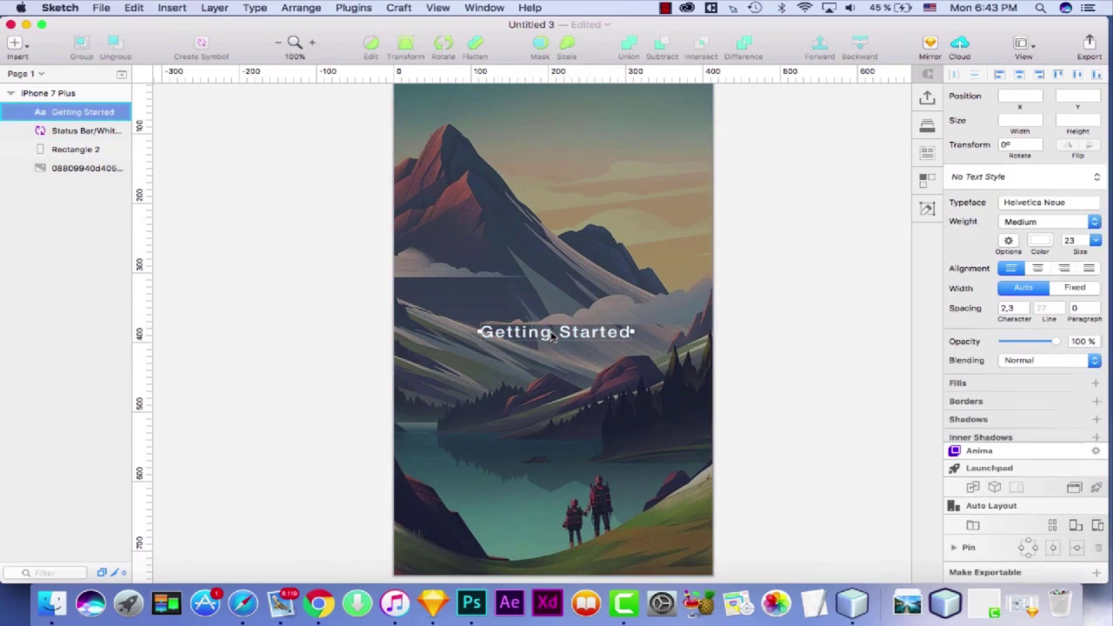
left_click(740, 273)
Step: Draw a new rounded rectangle around the Getting Started text
left_click(14, 41)
mouse_move(79, 100)
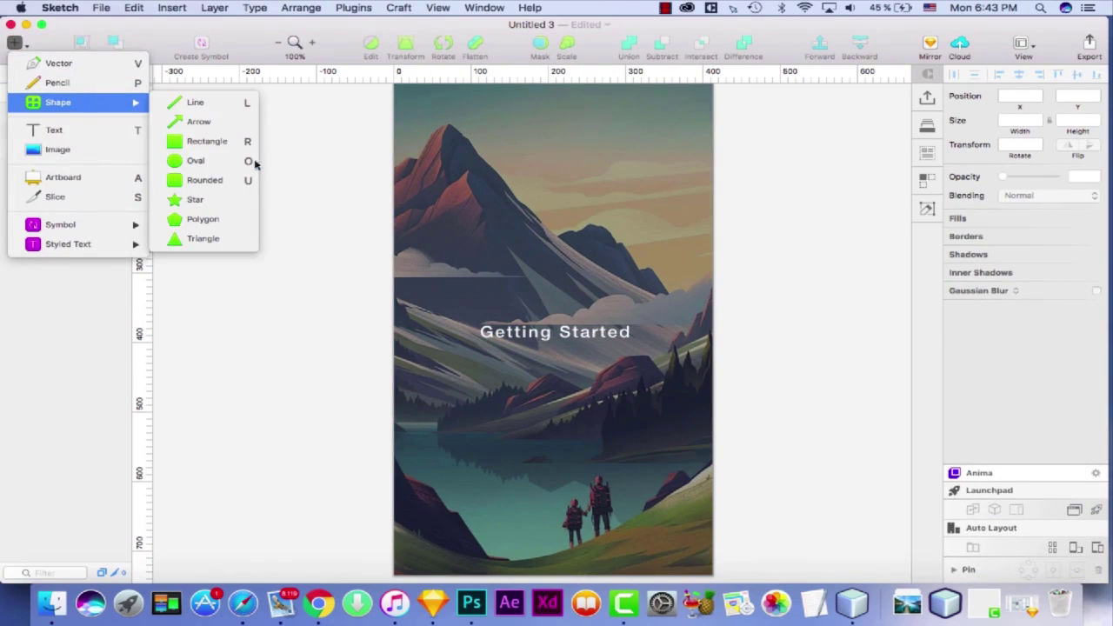
left_click(217, 181)
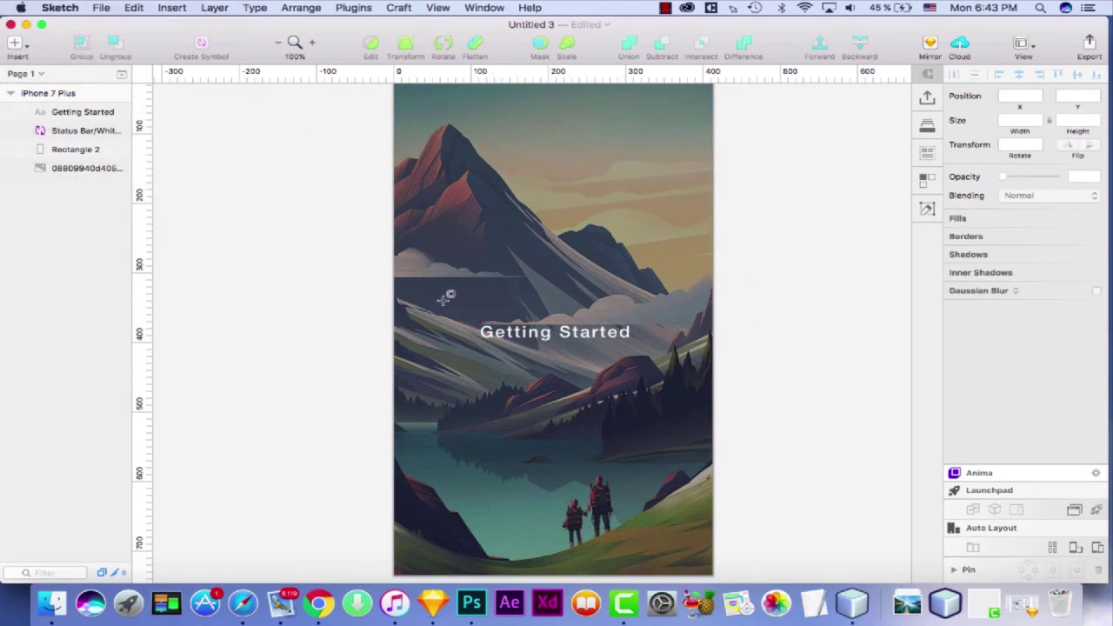
left_click_drag(432, 301, 684, 351)
key("v")
left_click(649, 341)
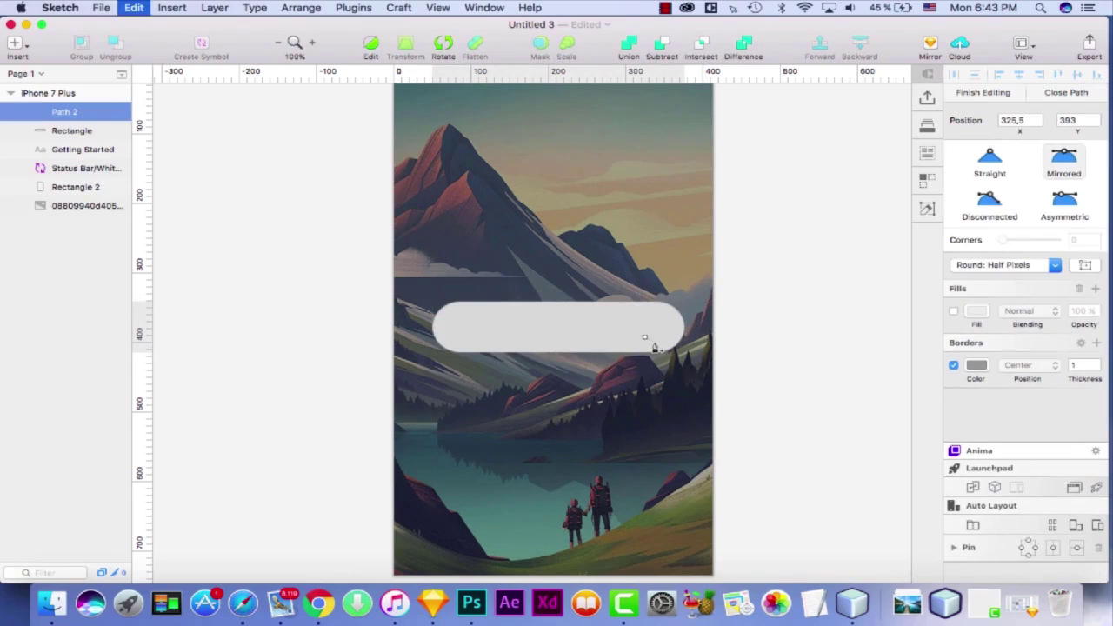
key("Escape")
Step: Bring the text in front of the rectangle and nudge the rectangle to X 45, Y 349
left_click_drag(626, 323, 629, 304)
left_click_drag(83, 131, 78, 104)
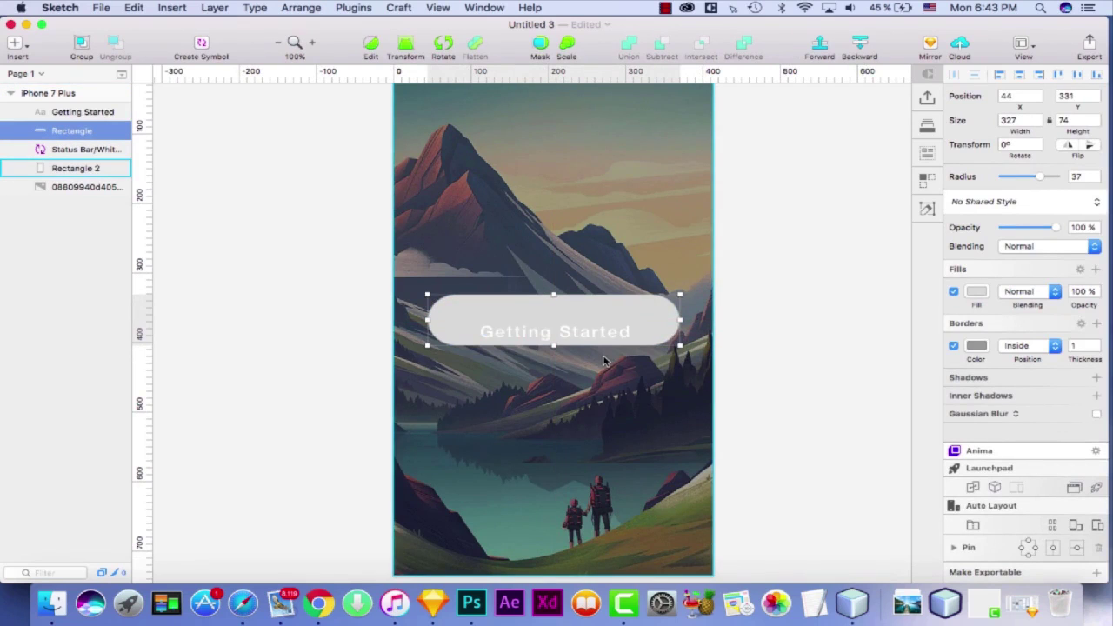
key("Down")
key("Down")
key("Down")
key("Down")
key("Down")
key("Down")
key("Down")
key("Down")
key("Down")
key("Down")
key("Down")
key("Down")
key("Down")
key("Down")
key("Down")
key("Down")
key("Down")
key("Down")
key("Down")
key("Down")
key("Up")
key("Up")
key("Up")
key("Up")
key("Up")
key("Up")
key("Up")
key("Up")
key("Up")
key("Up")
key("Right")
key("Down")
key("Down")
key("Down")
key("Left")
key("Up")
key("Down")
key("Right")
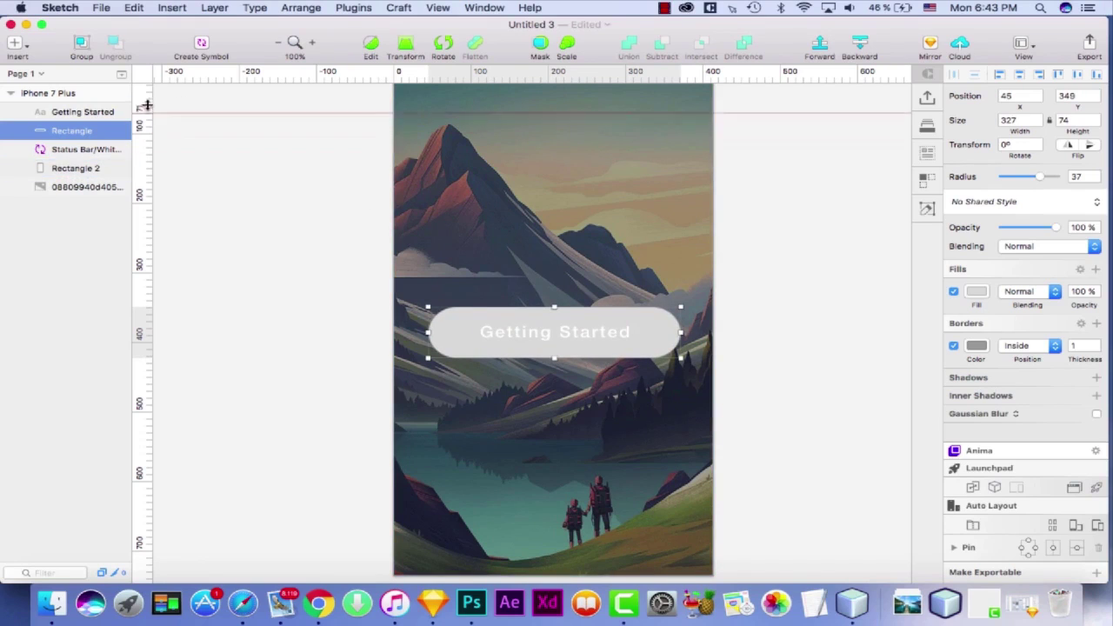
Step: Add ruler guides at 79 and 349, plus guides along the button's top and bottom edges
left_click(455, 77)
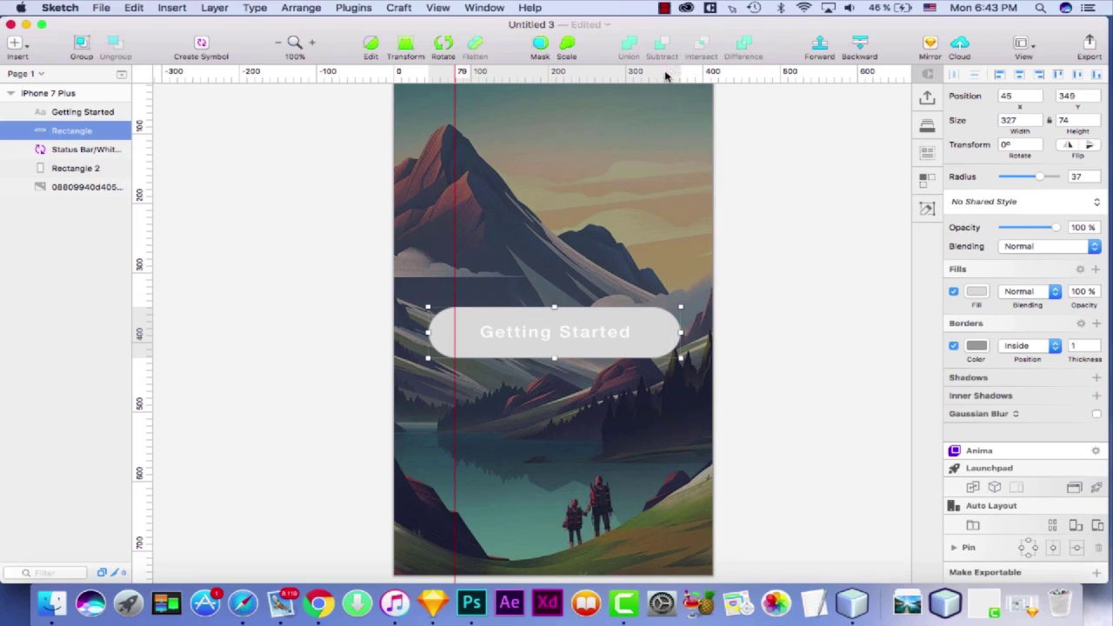
left_click(664, 73)
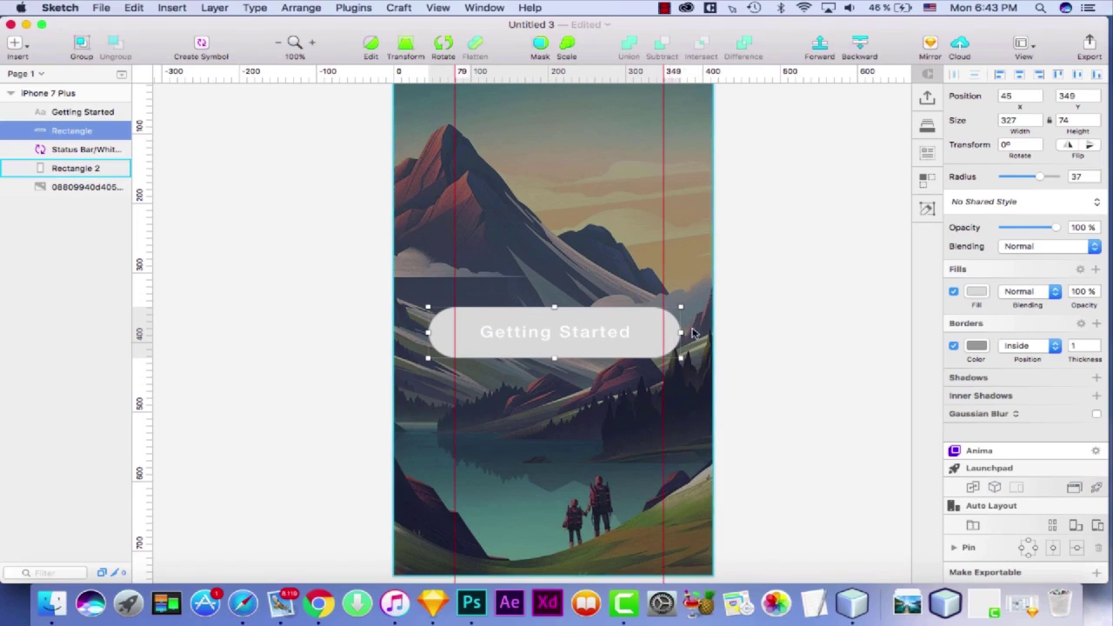
left_click(138, 314)
left_click(138, 345)
left_click(611, 340)
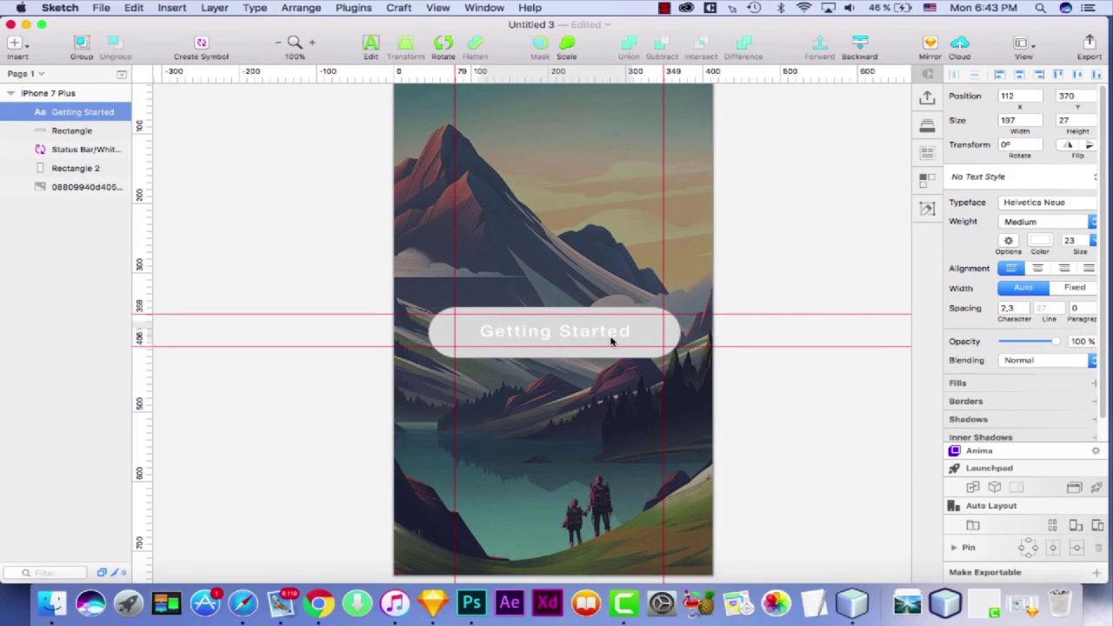
left_click(758, 409)
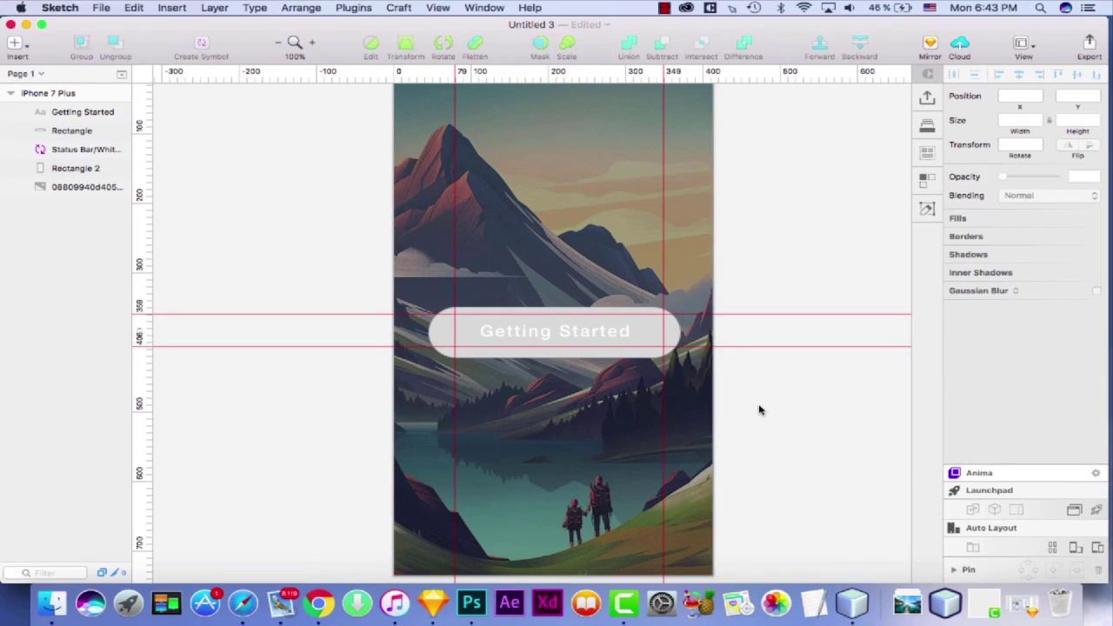
Step: Select the button rectangle and enable a Gaussian Blur of about 11px
left_click(669, 334)
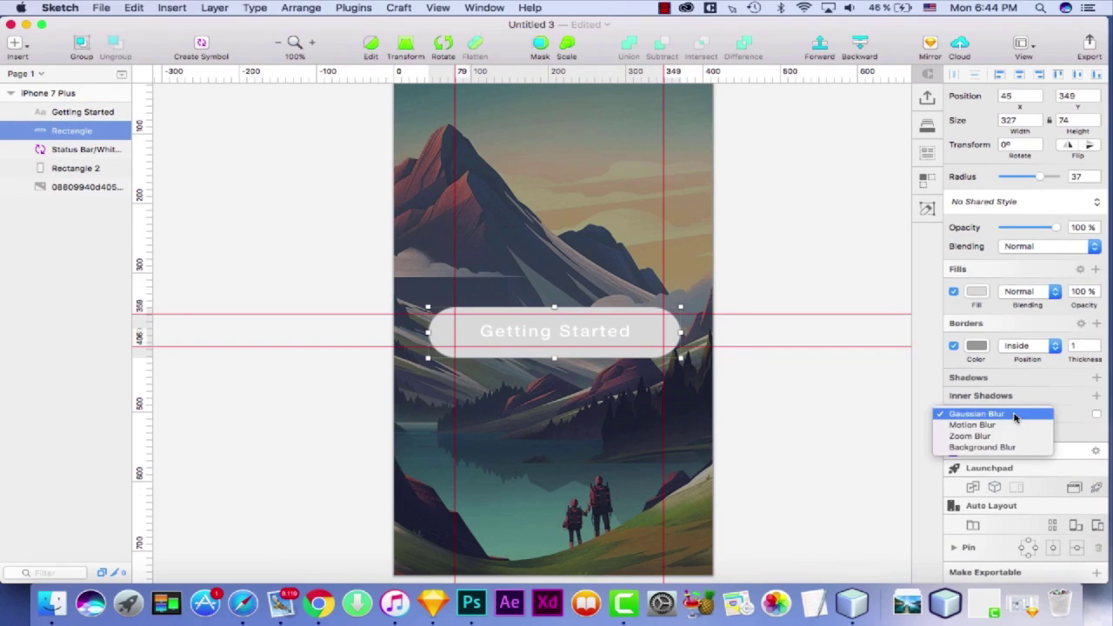
left_click(1015, 417)
left_click(1095, 415)
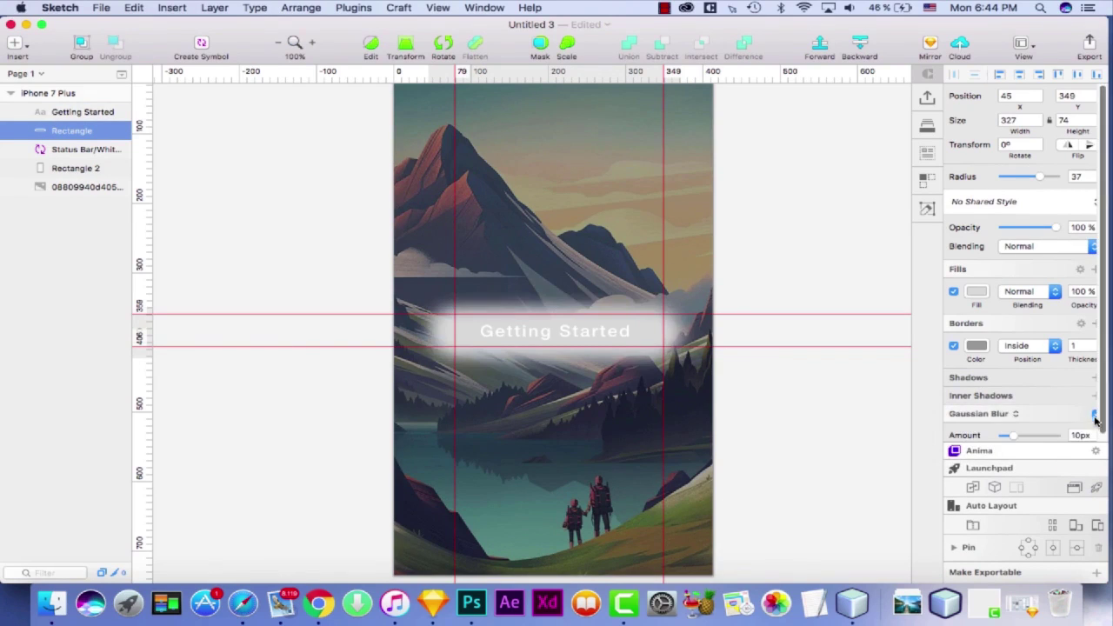
mouse_move(1008, 435)
left_mouse_down()
mouse_move(1053, 435)
mouse_move(1020, 440)
left_mouse_up()
left_click(979, 414)
Step: Try Motion and Zoom Blur, then settle on Background Blur raised to 19px
left_click(1009, 425)
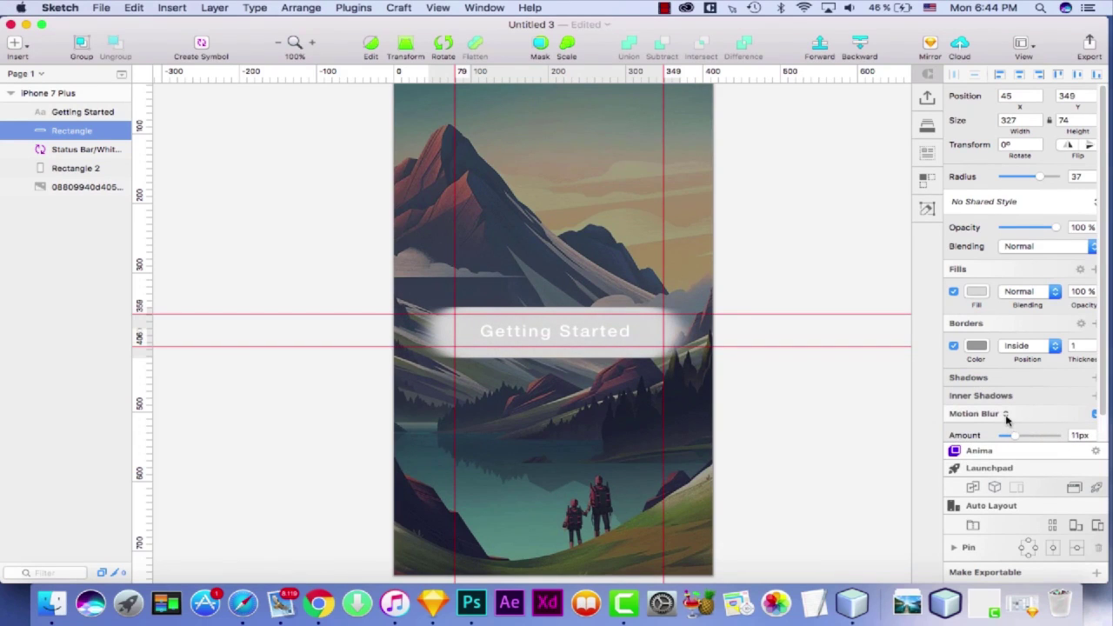
left_click(1006, 414)
left_click(983, 437)
left_click(998, 414)
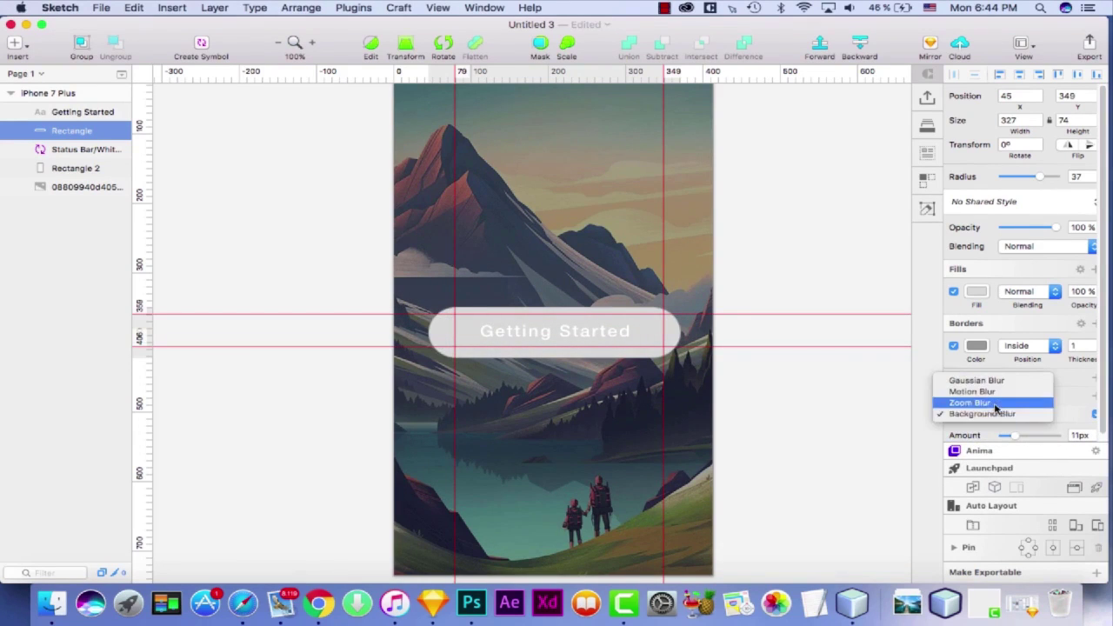
left_click(996, 403)
mouse_move(1011, 435)
left_mouse_down()
mouse_move(1039, 437)
mouse_move(1013, 439)
left_mouse_up()
left_click(1000, 415)
left_click(993, 427)
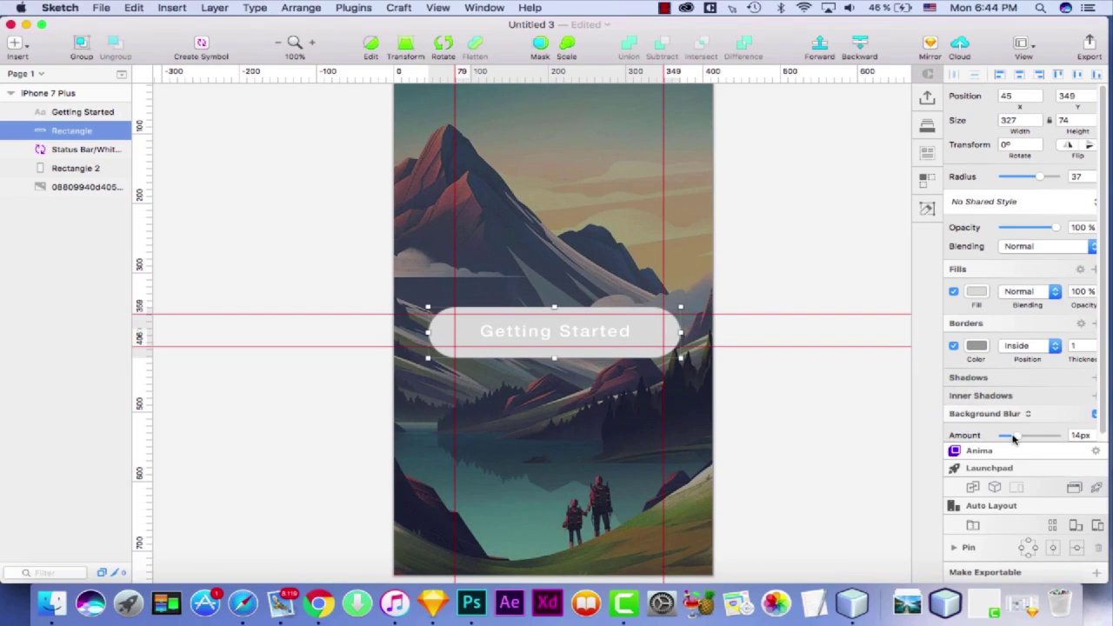
left_click_drag(1006, 441, 1024, 438)
Step: Turn off the button's border, make its fill more transparent and reduce the background blur
left_click(954, 347)
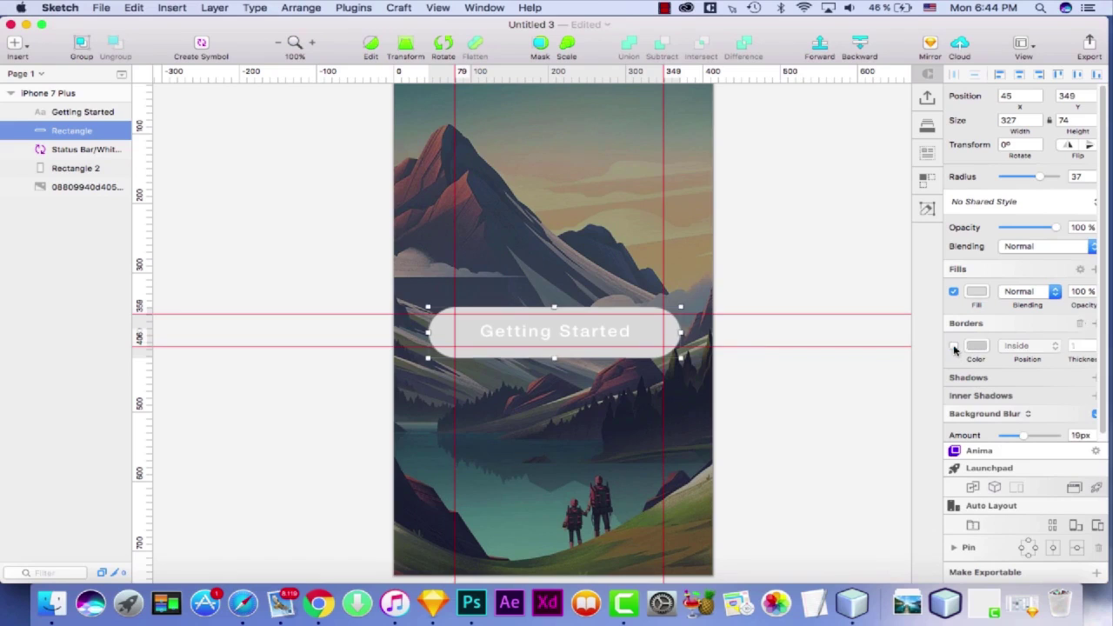
left_click(977, 293)
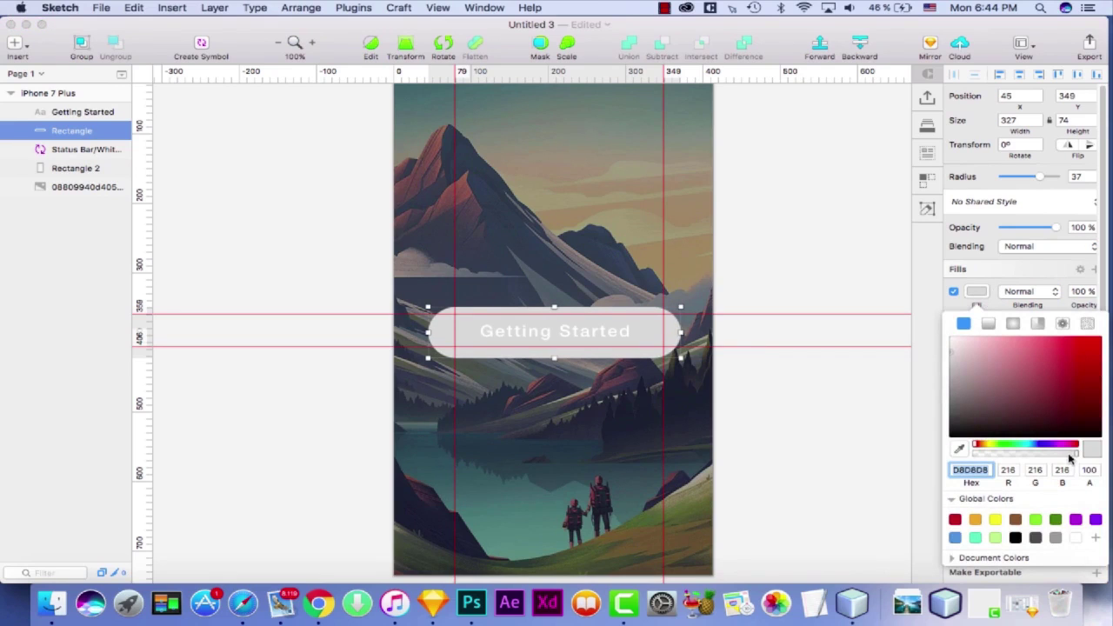
left_click_drag(1069, 458, 957, 446)
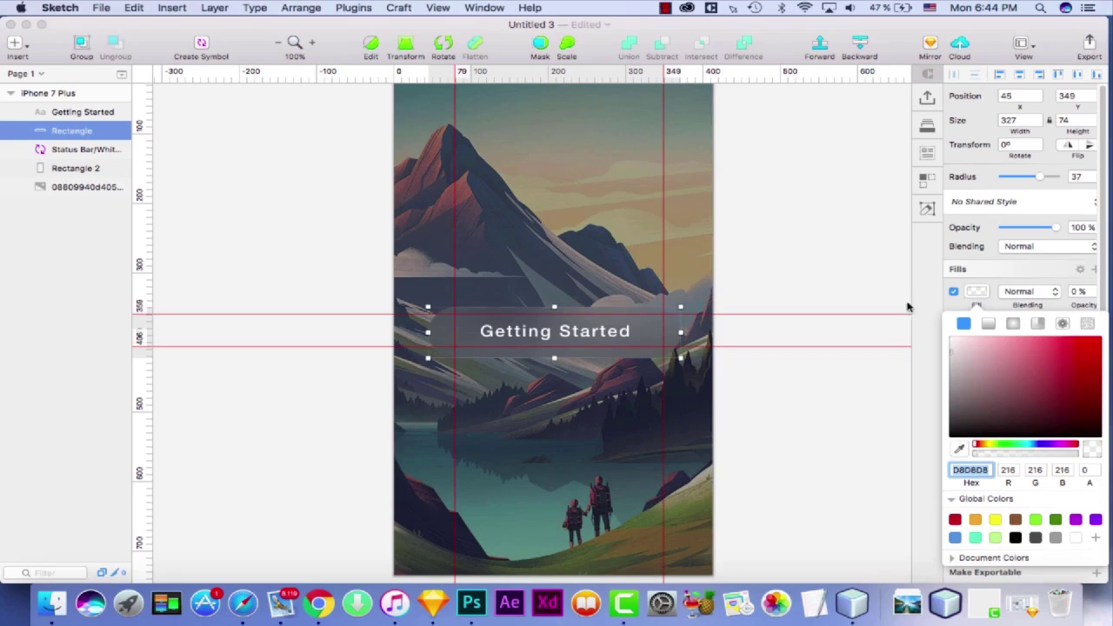
left_click(974, 306)
mouse_move(1026, 439)
left_mouse_down()
mouse_move(1056, 438)
mouse_move(1008, 443)
left_mouse_up()
Step: Set the button's fill opacity to 43% and deselect
left_click(976, 292)
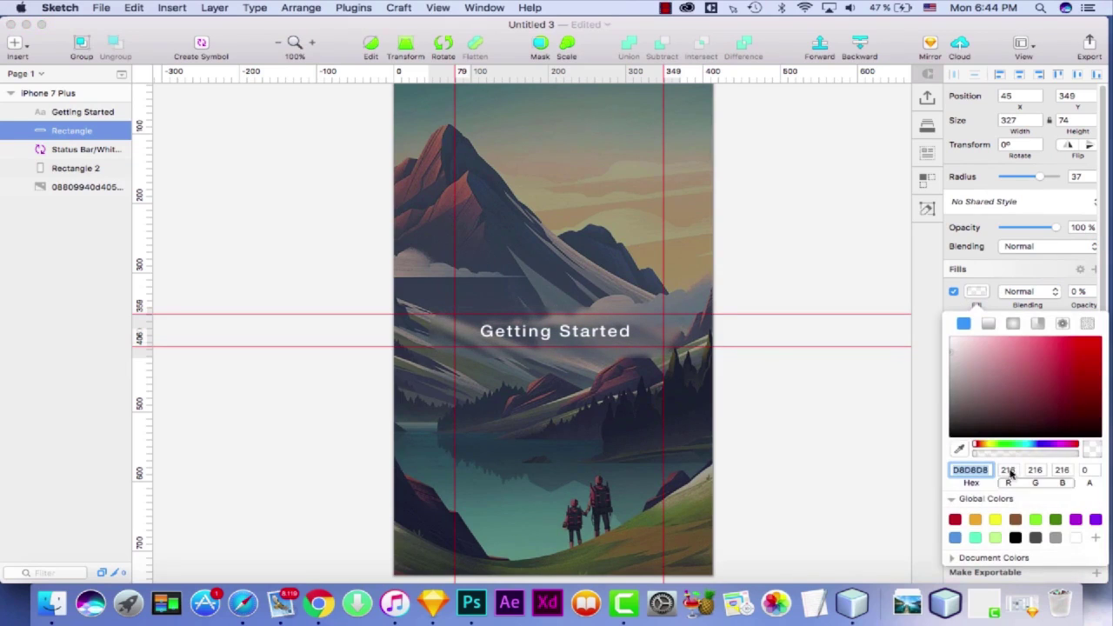
left_click(1008, 453)
mouse_move(1008, 457)
left_mouse_down()
mouse_move(1040, 458)
mouse_move(1026, 459)
left_mouse_up()
left_click(835, 253)
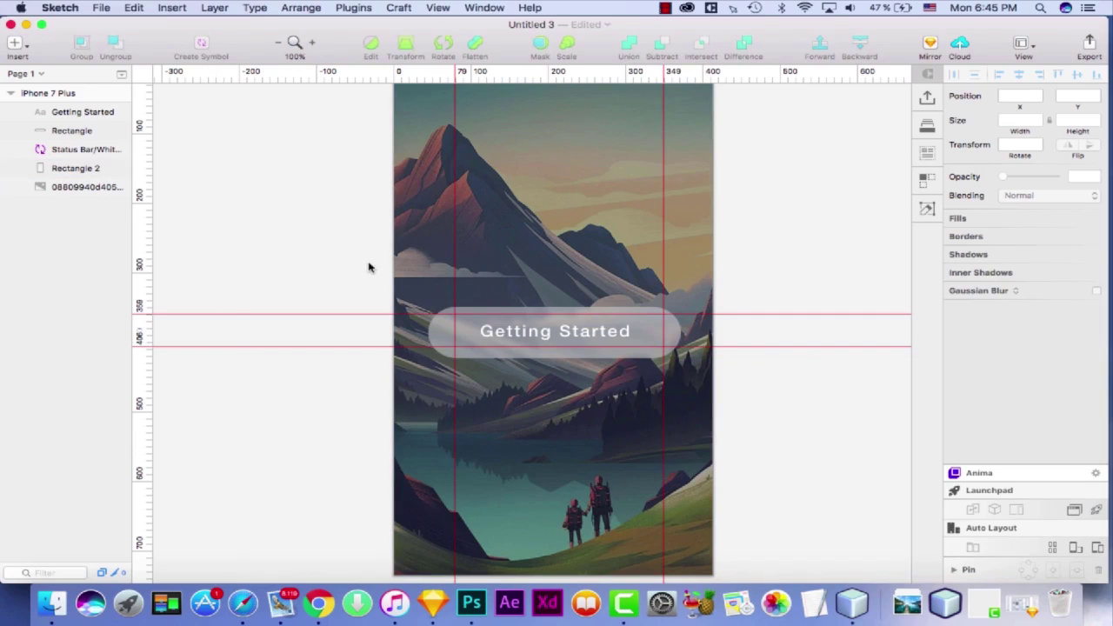
Step: Draw a closed irregular vector path starting at the mountain peak
key("v")
left_click(456, 187)
left_click(436, 255)
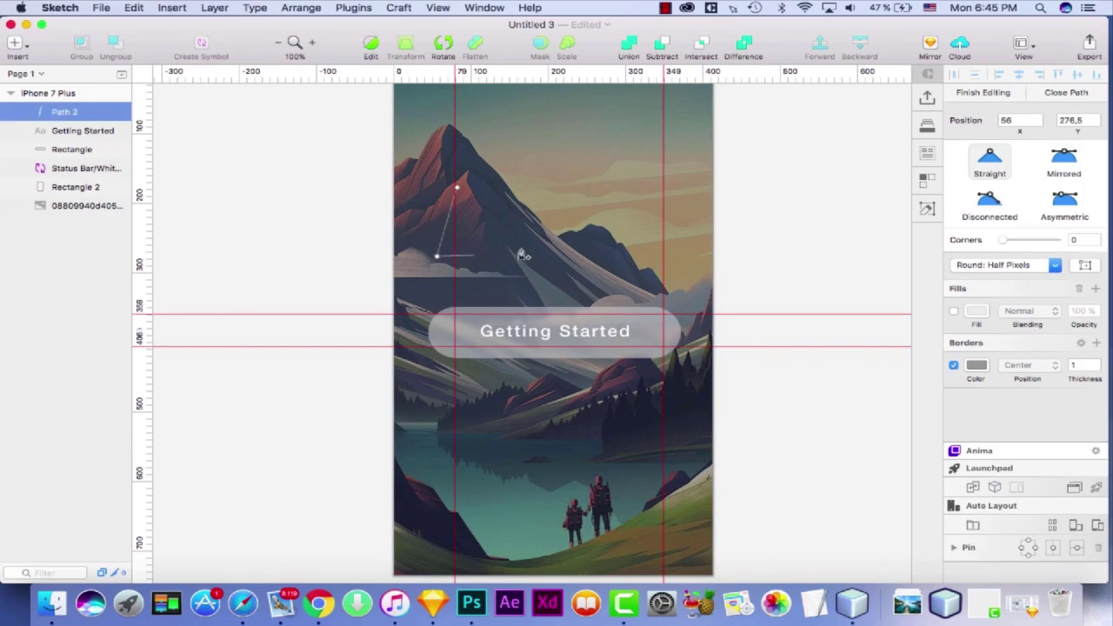
left_click(542, 245)
left_click(543, 277)
left_click(682, 276)
left_click(656, 198)
left_click(562, 217)
left_click(560, 152)
left_click(506, 174)
left_click(478, 189)
left_click(458, 188)
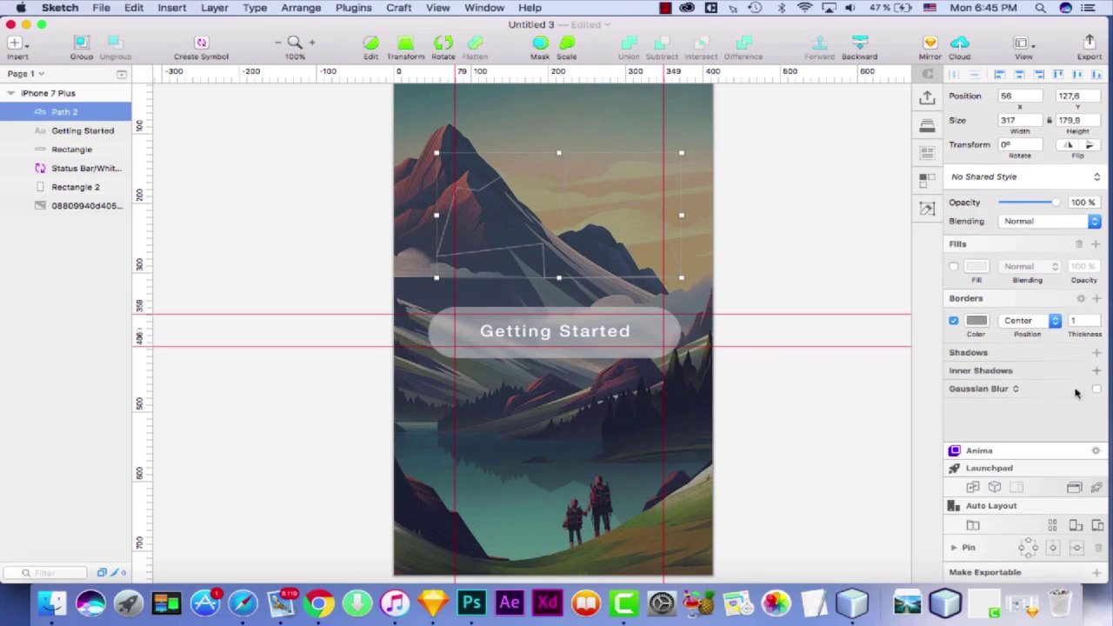
Step: Give the path a background blur, no fill and an 8px outline at 59% opacity
left_click(1014, 391)
left_click(1012, 428)
left_click(954, 267)
left_click(976, 266)
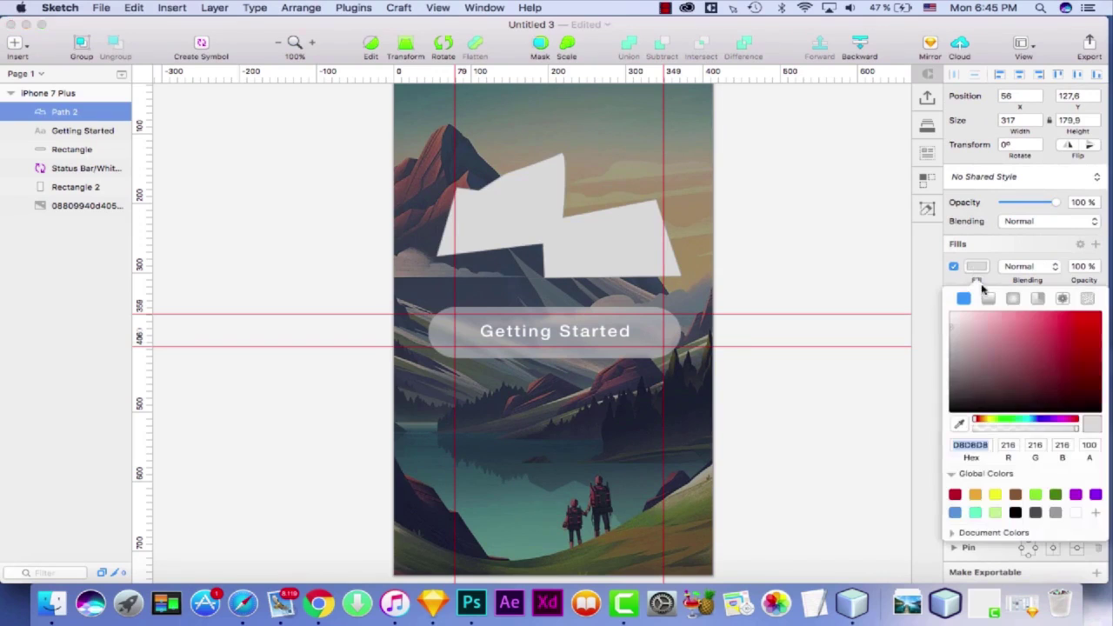
left_click_drag(1052, 432, 1024, 432)
left_click(954, 266)
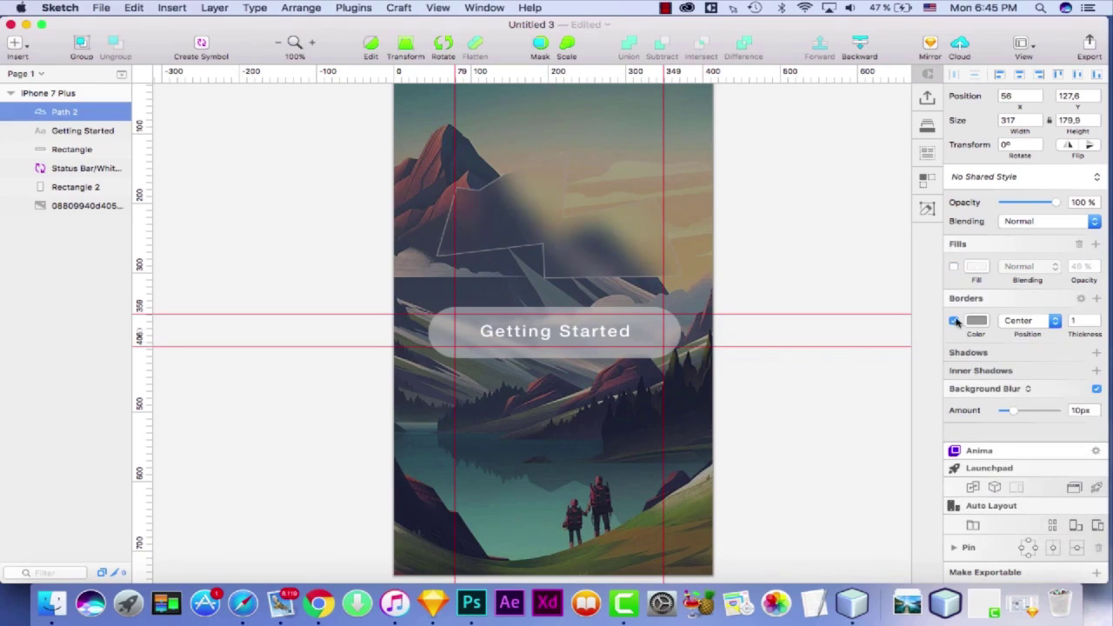
left_click(1098, 319)
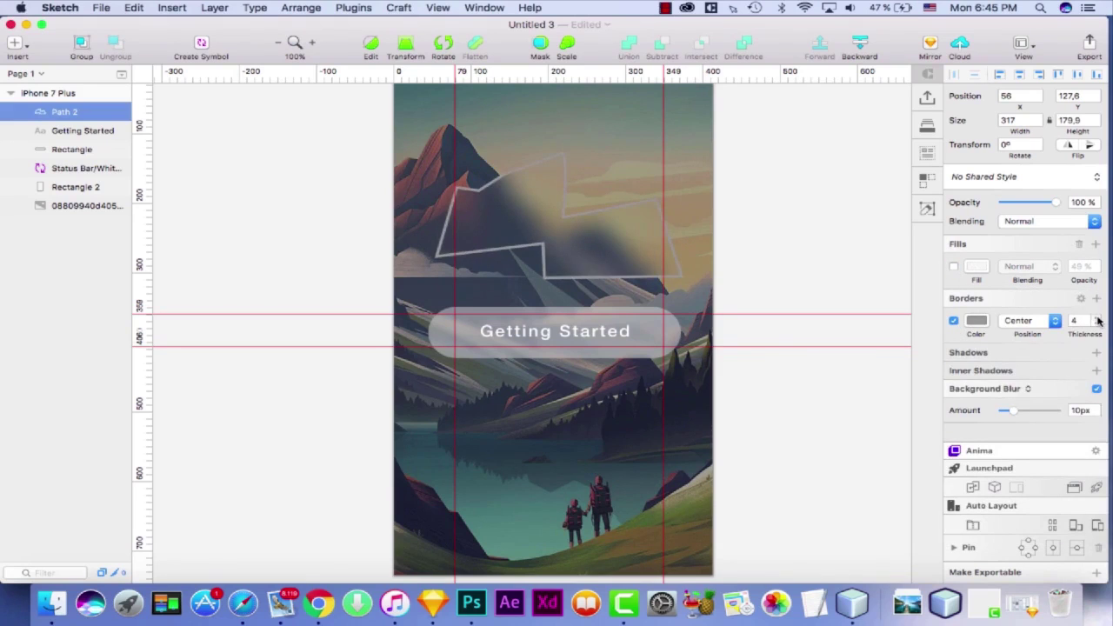
left_click(976, 325)
left_click_drag(1057, 482, 991, 493)
Step: Delete the Path 2 shape from the Layers list, restore it, then remove it again
left_click(69, 218)
left_click(70, 113)
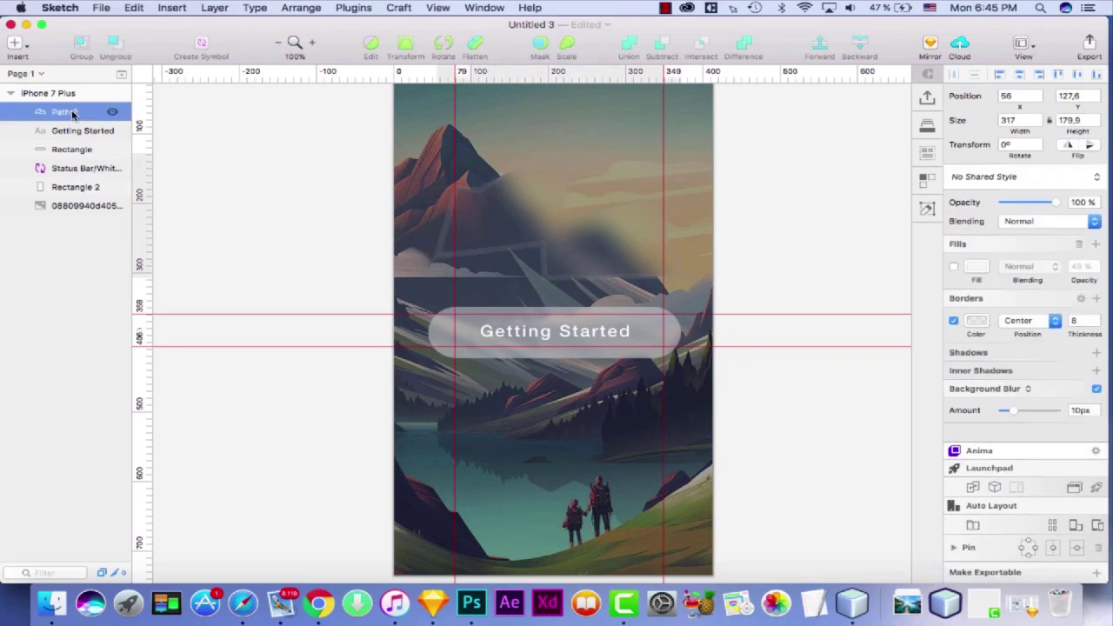
key("Delete")
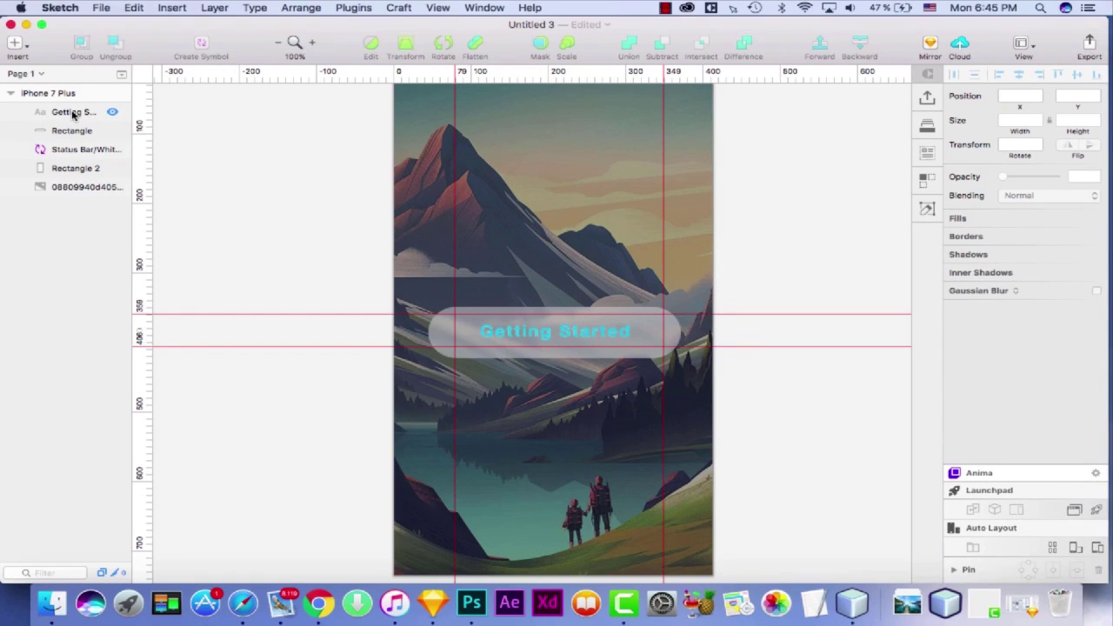
left_click(74, 112)
left_click(74, 115)
key("super+g")
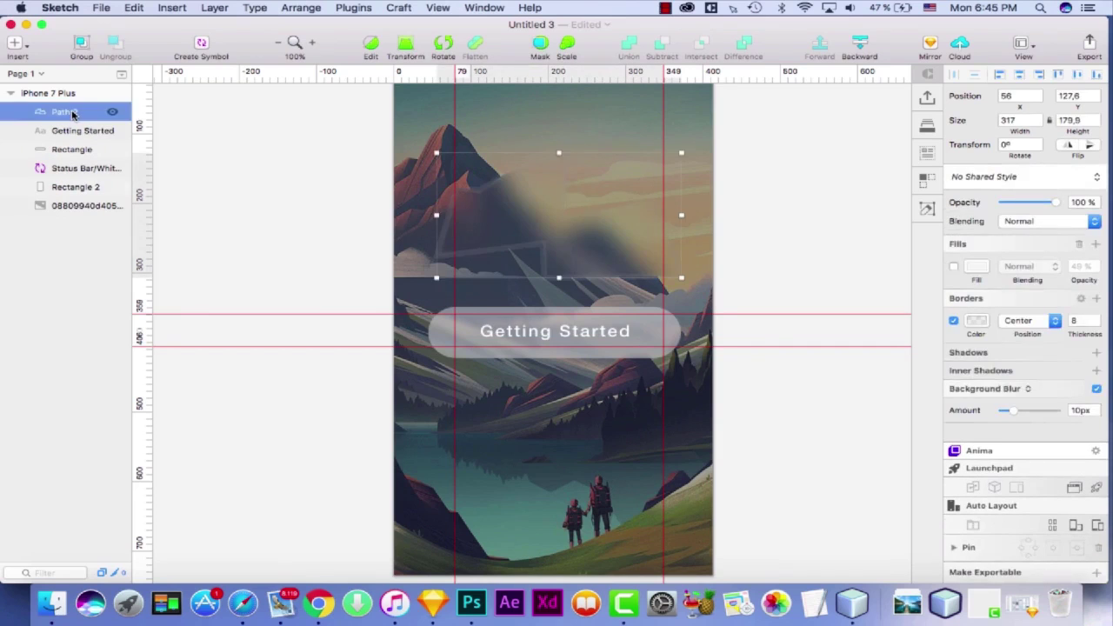
key("super+z")
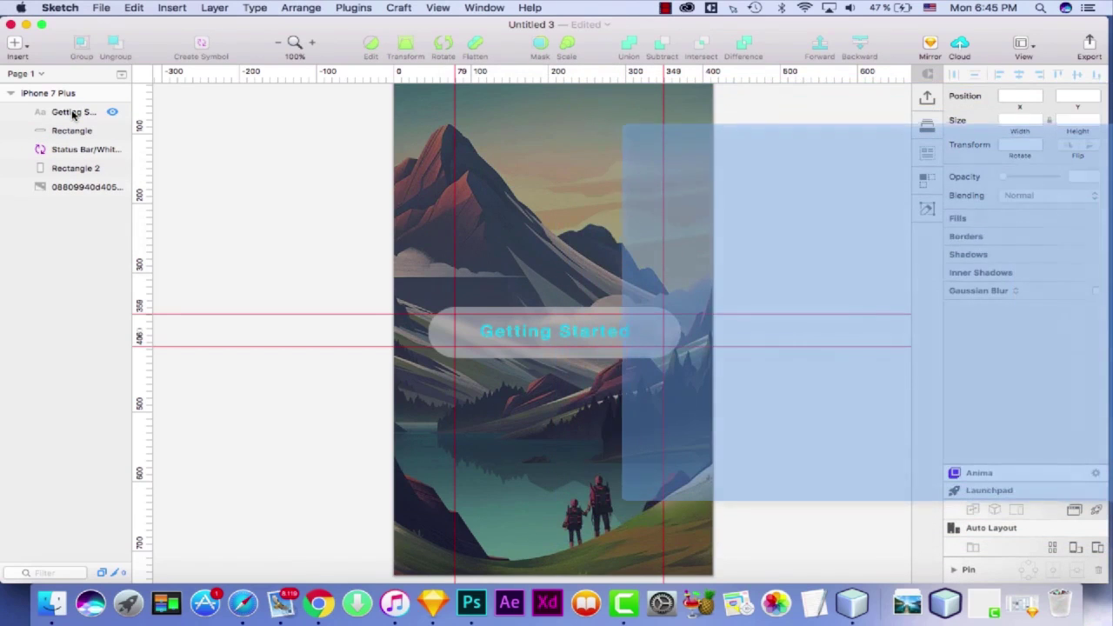